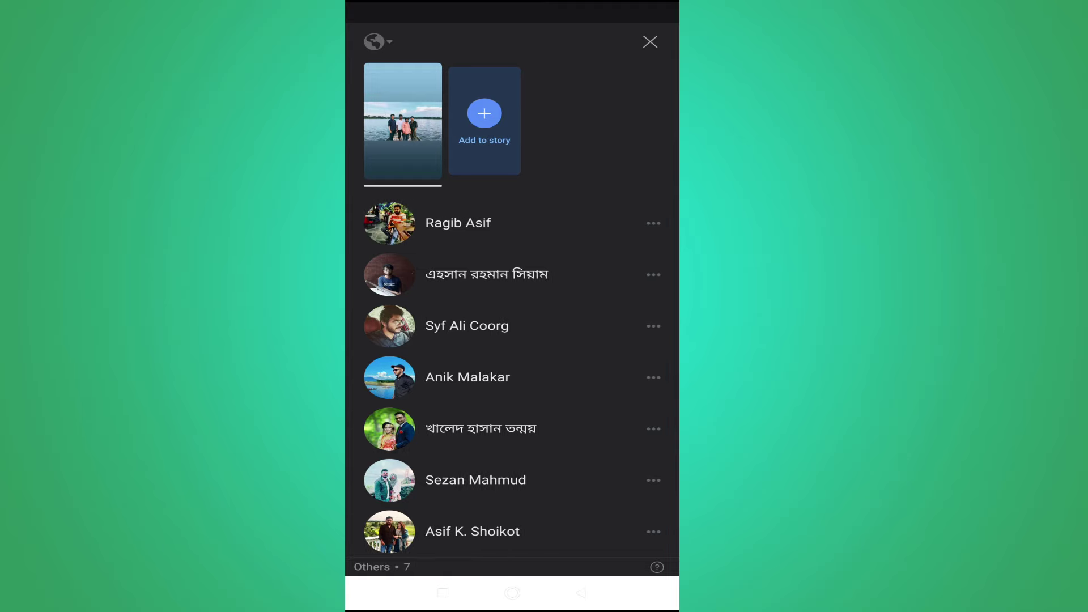
Read the Others tooltip about non-friends seeing the story, then close the viewers sheet.
left_click(657, 567)
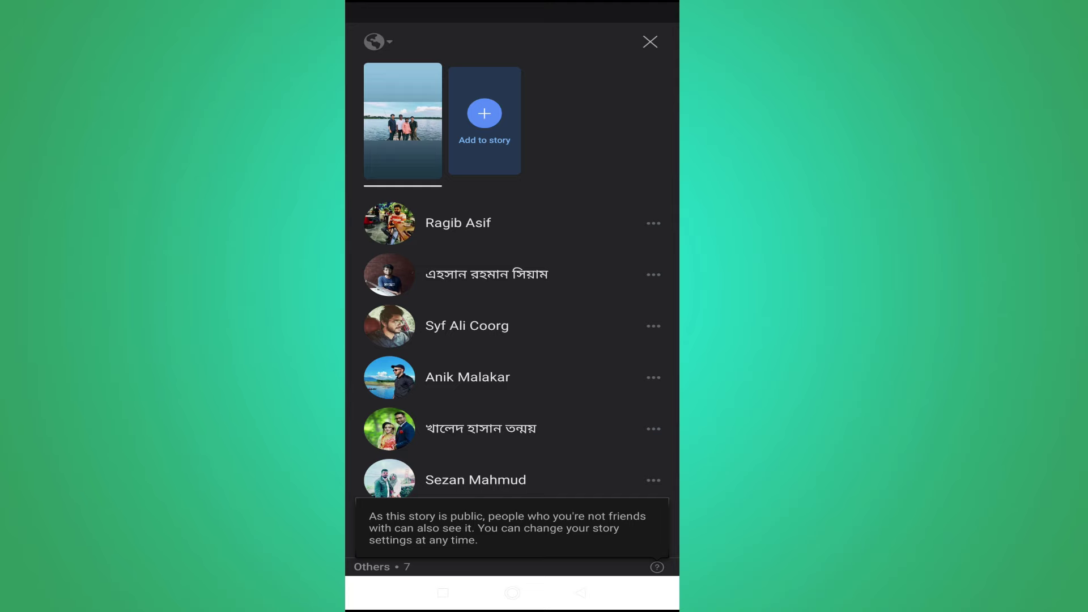
key("Escape")
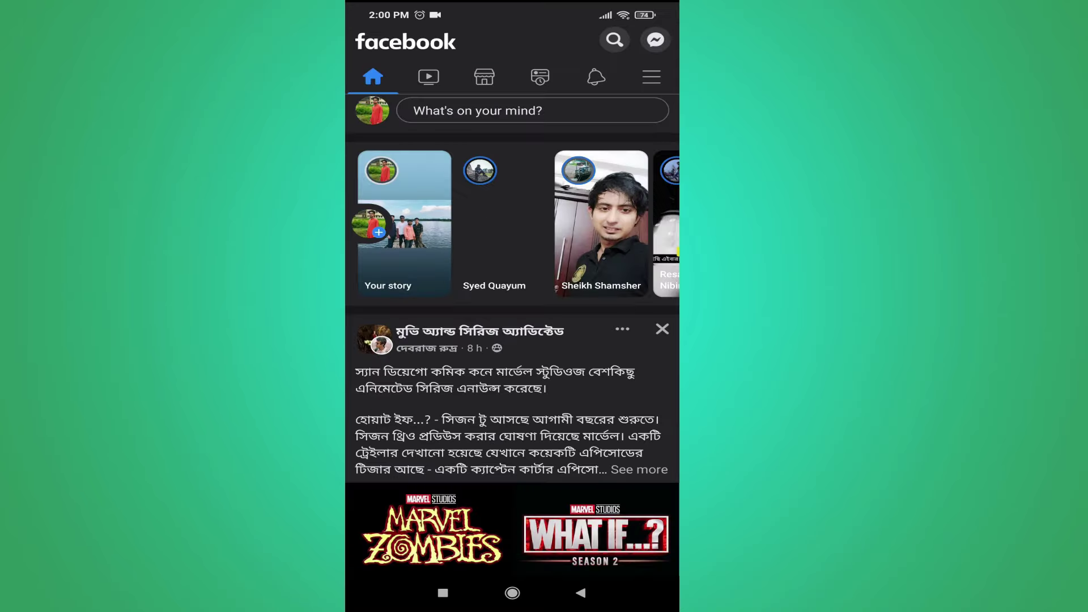
From the main menu, expand Settings & privacy and go to Settings.
left_click(651, 76)
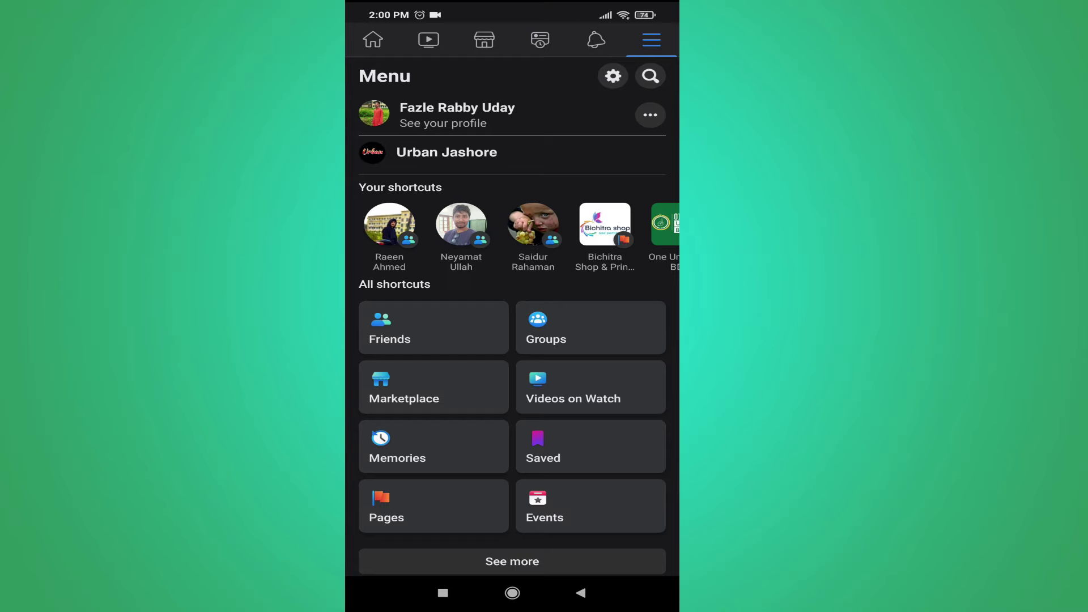
scroll(512, 340, "down", 3)
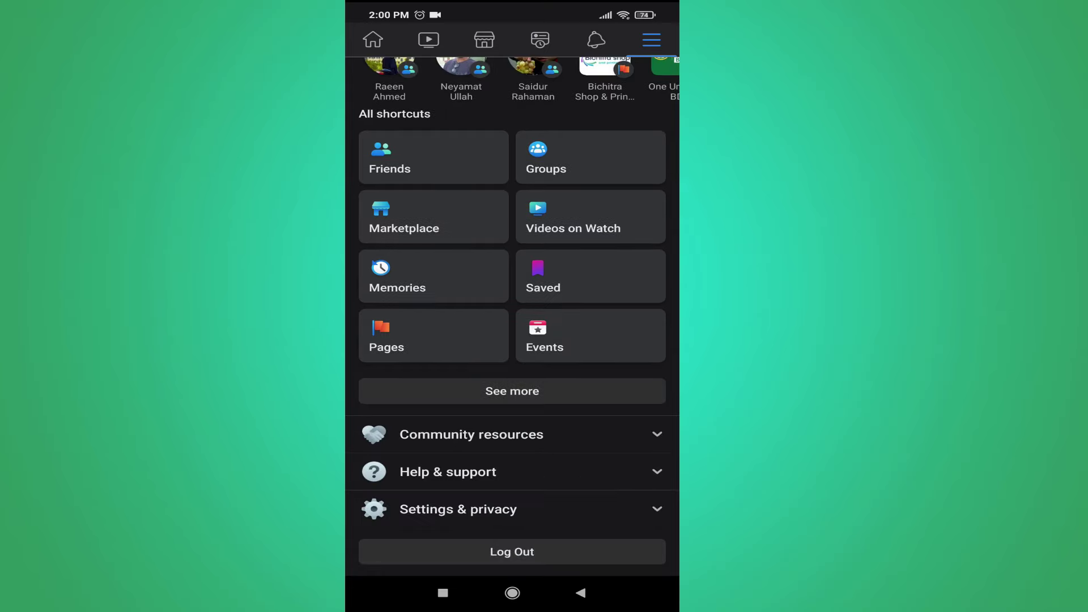
left_click(458, 508)
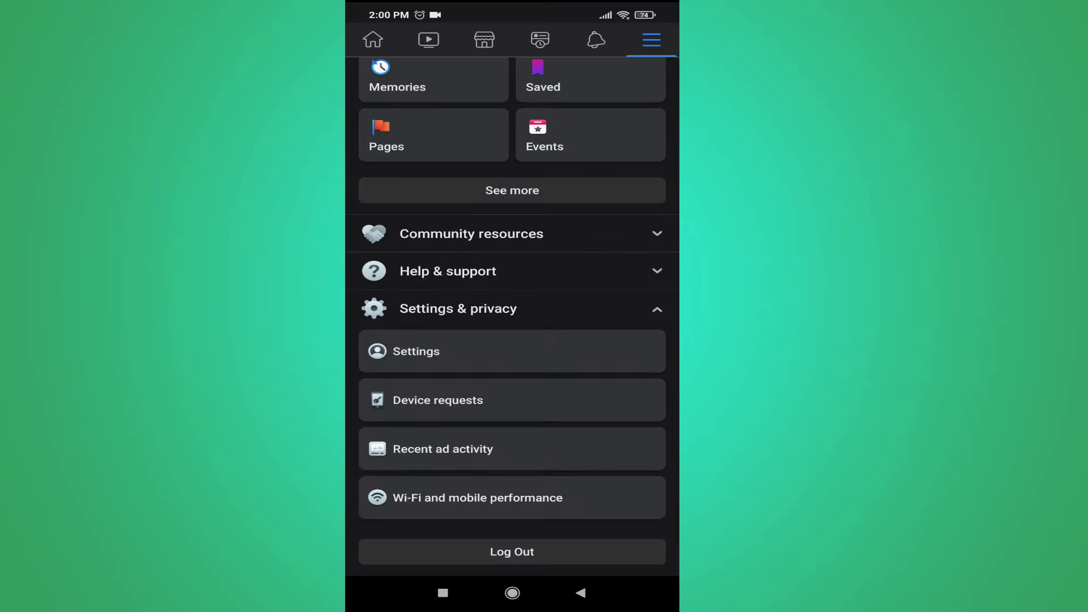
left_click(498, 351)
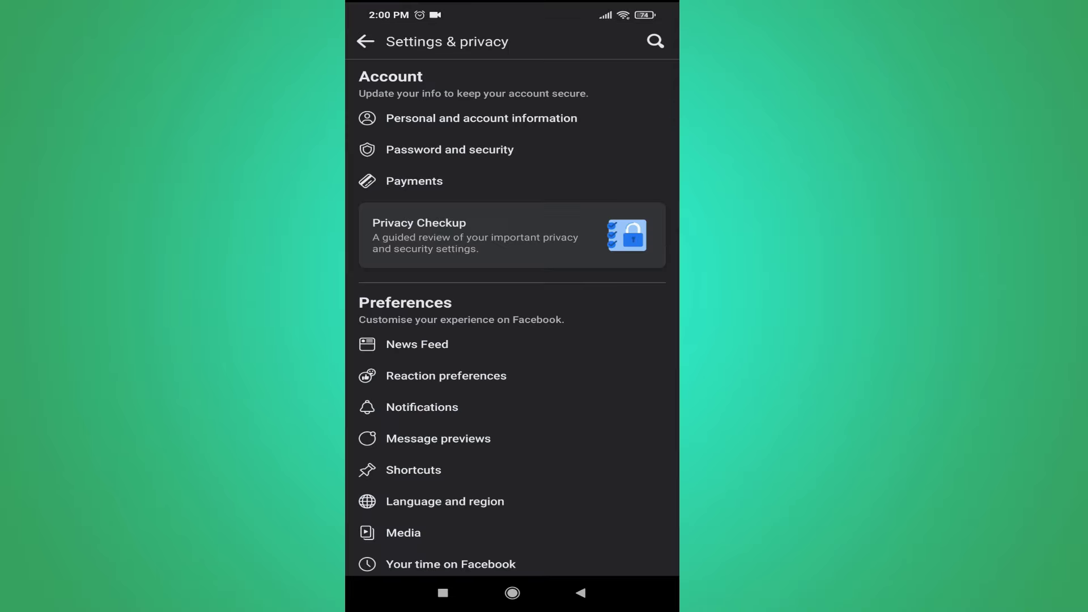
scroll(554, 430, "down", 3)
scroll(550, 432, "down", 2)
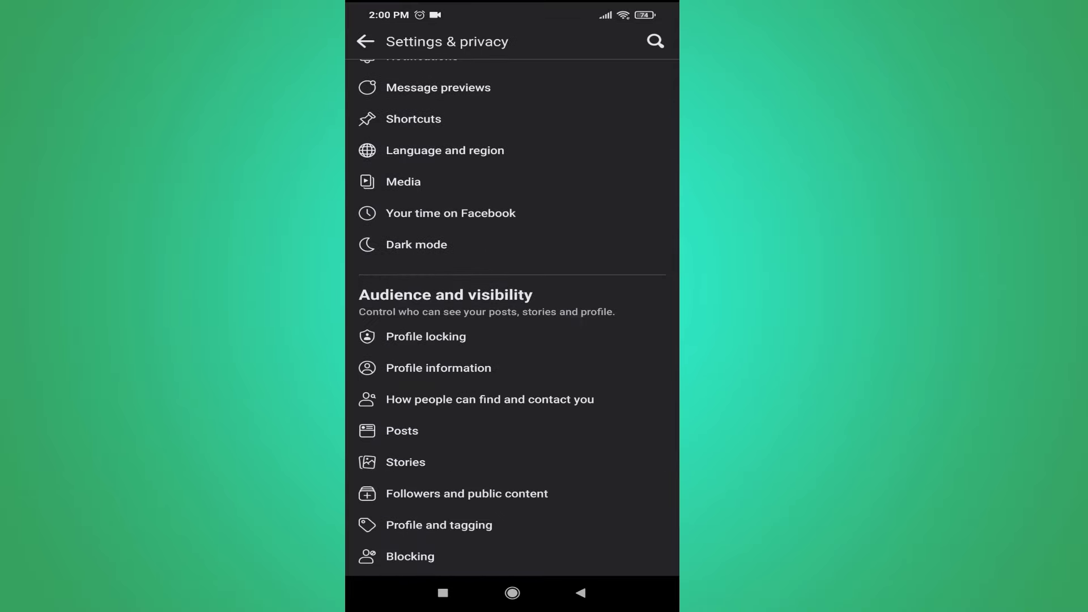
scroll(561, 357, "down", 2)
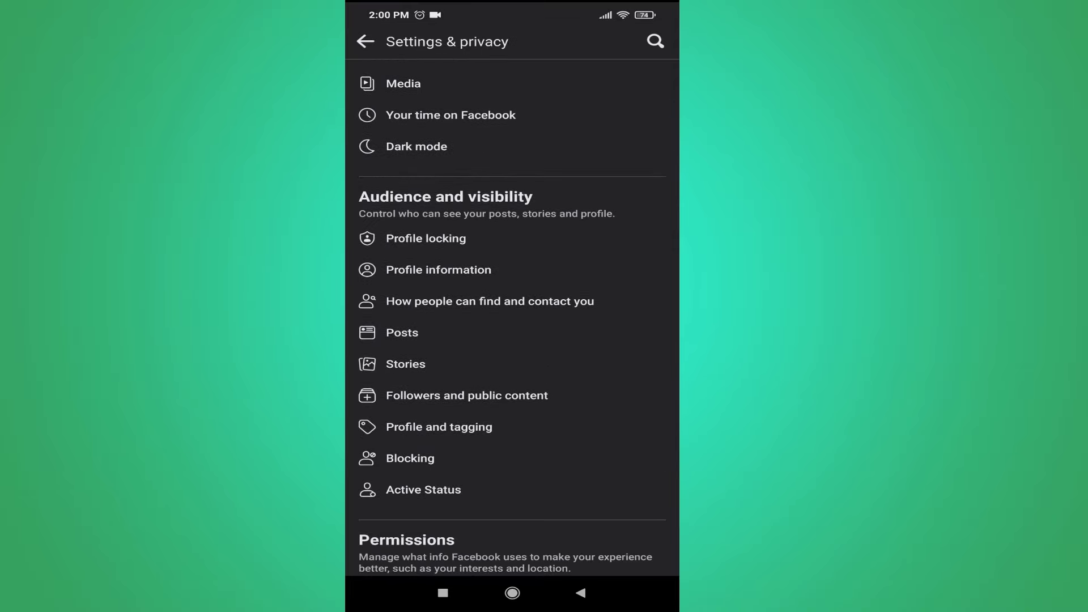
scroll(408, 359, "down", 1)
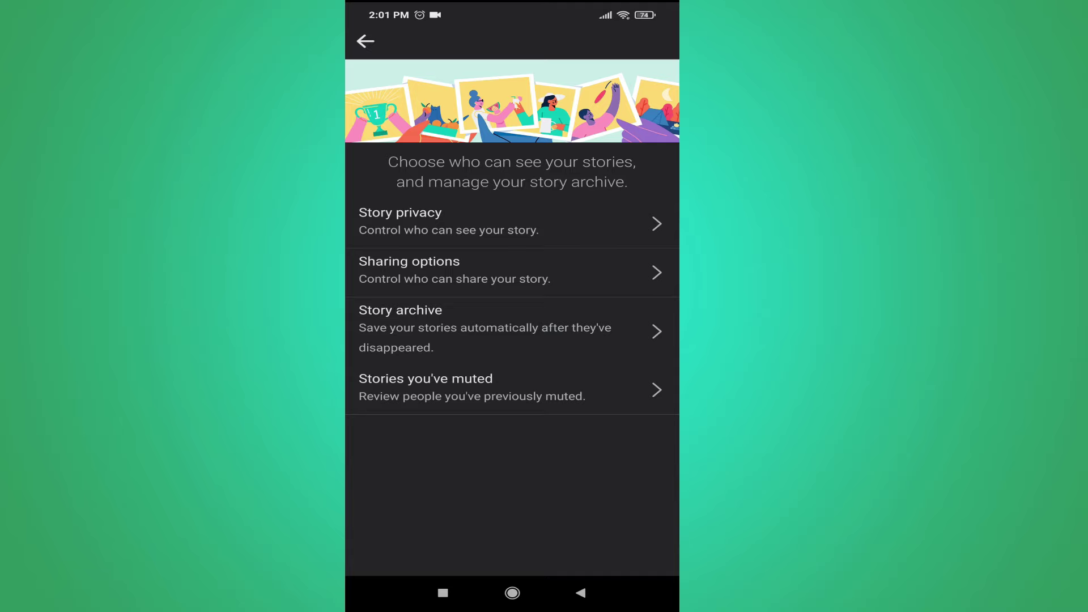
Open Story privacy to view the Public, Friends and Custom audience choices.
left_click(449, 224)
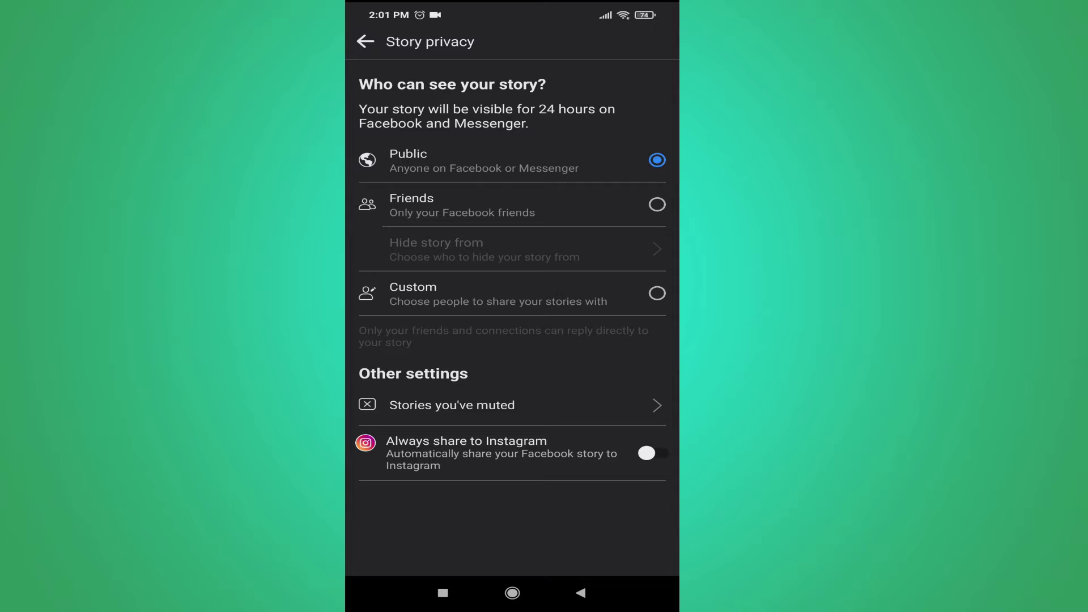
Select the Custom story audience to bring up the Select friends list.
left_click(657, 294)
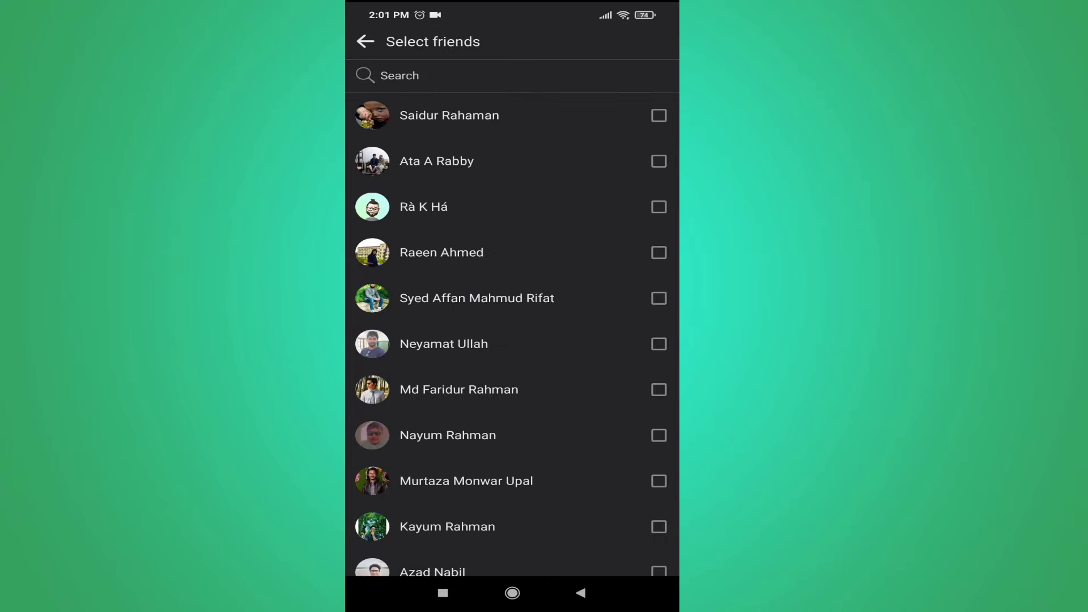
mouse_move(549, 409)
left_mouse_down()
mouse_move(561, 342)
mouse_move(548, 402)
left_mouse_up()
Swipe the Select friends list left to page over to the five Others.
left_click_drag(599, 321, 540, 323)
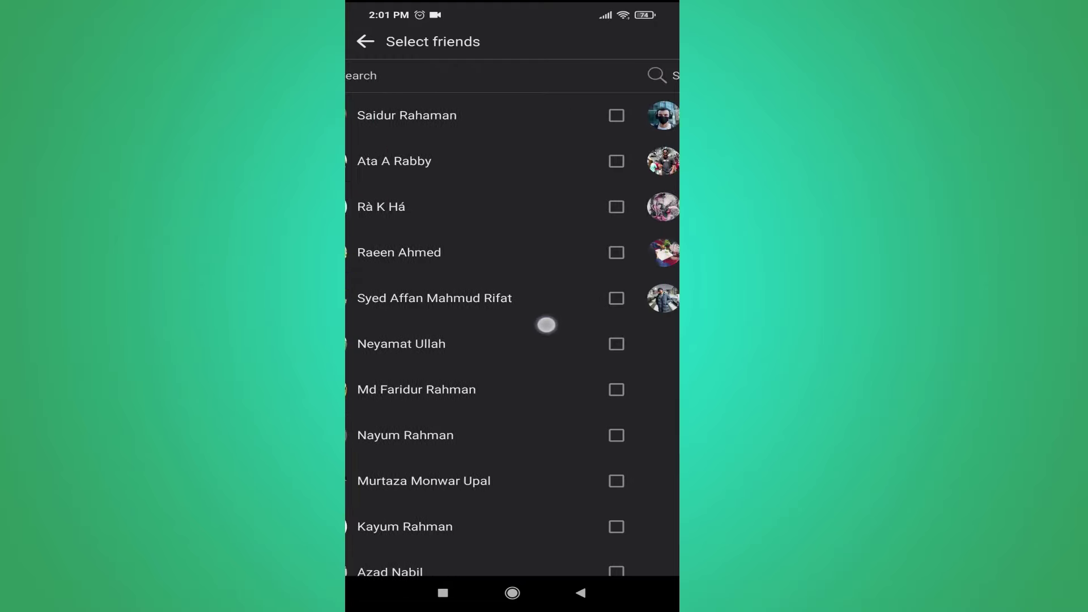
left_click_drag(541, 323, 384, 355)
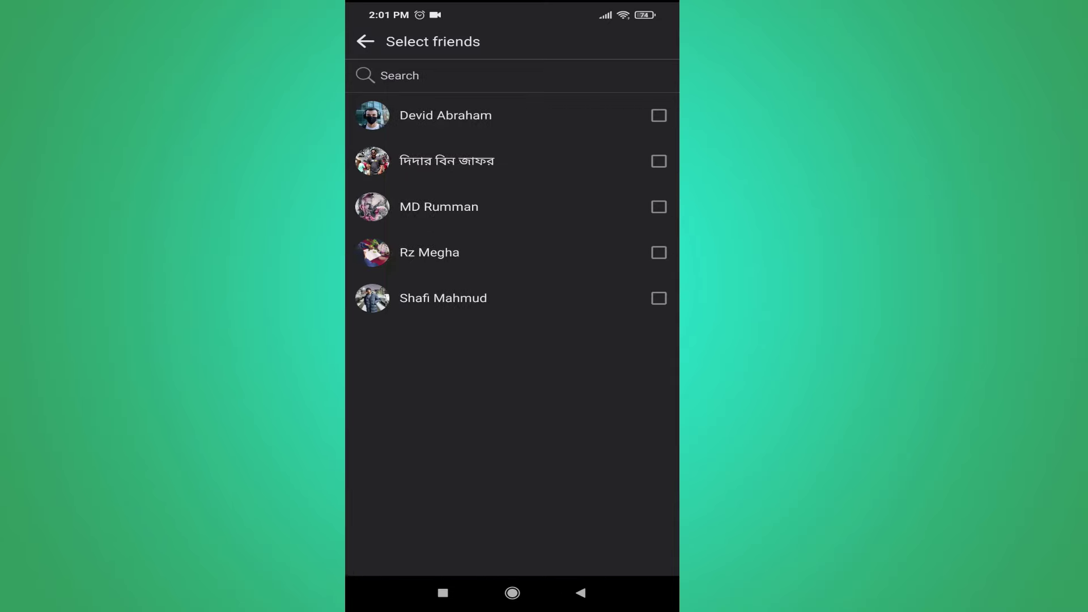